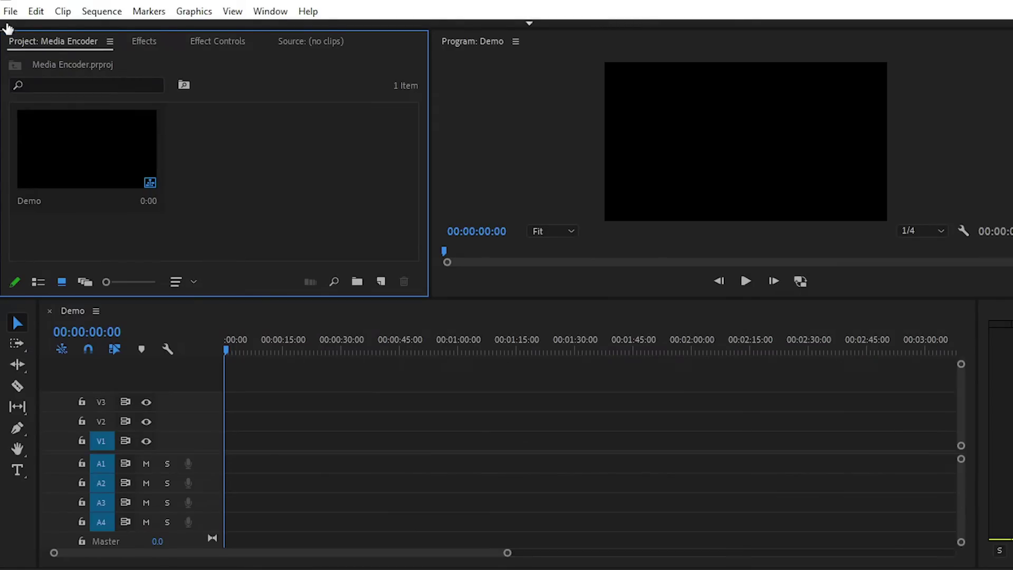
Step: Open File > Project Settings > General and switch to the Ingest Settings tab
click(11, 11)
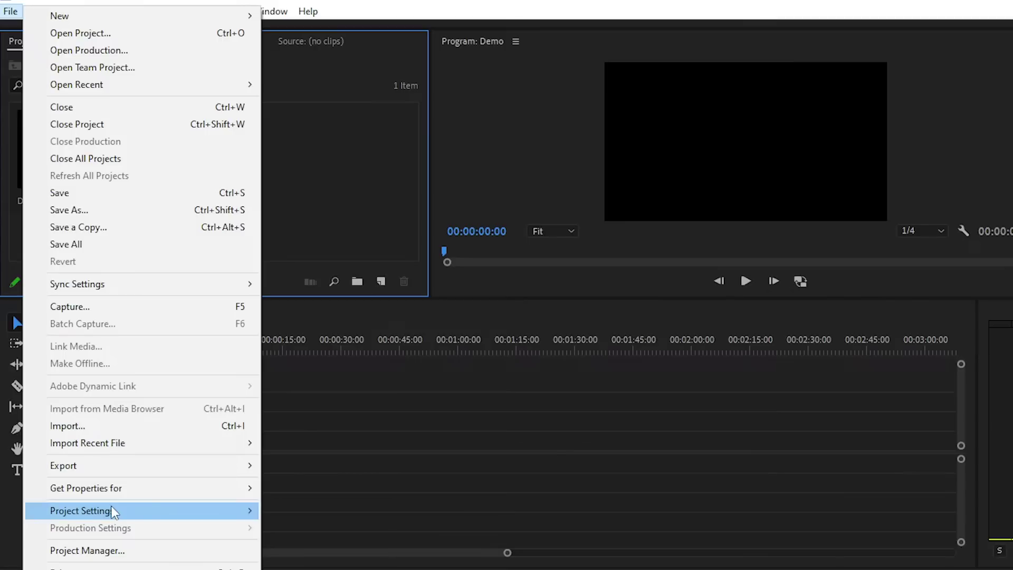
mouse_move(113, 511)
click(282, 511)
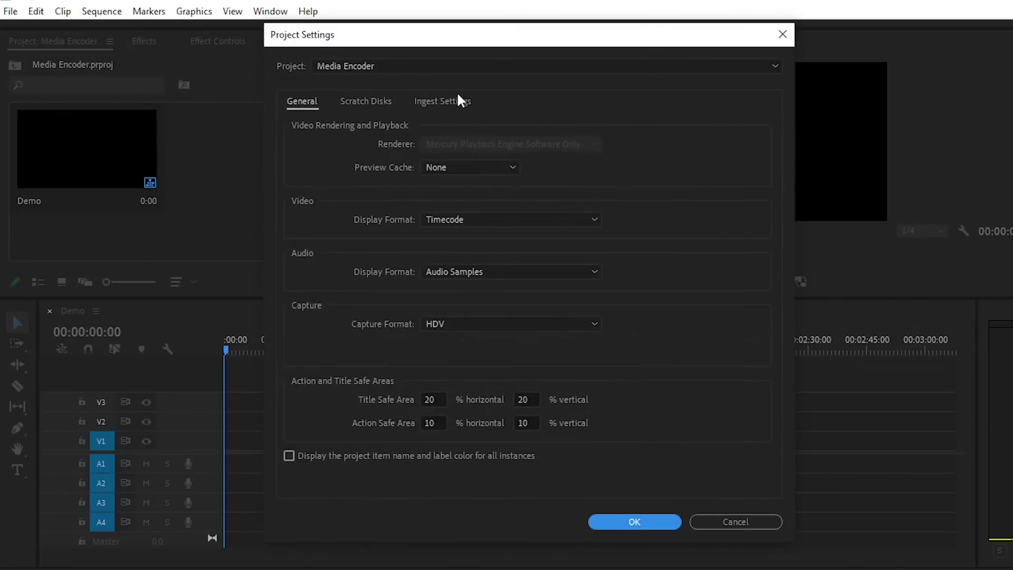
click(435, 107)
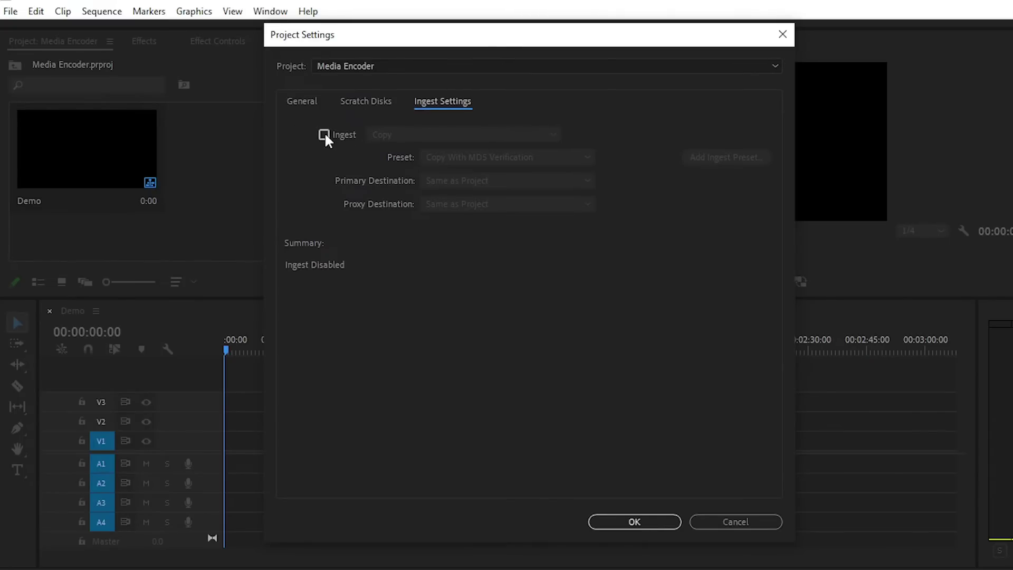
Step: Enable ingest set to Create Proxies using the H.264 Medium Resolution Proxy preset
click(325, 135)
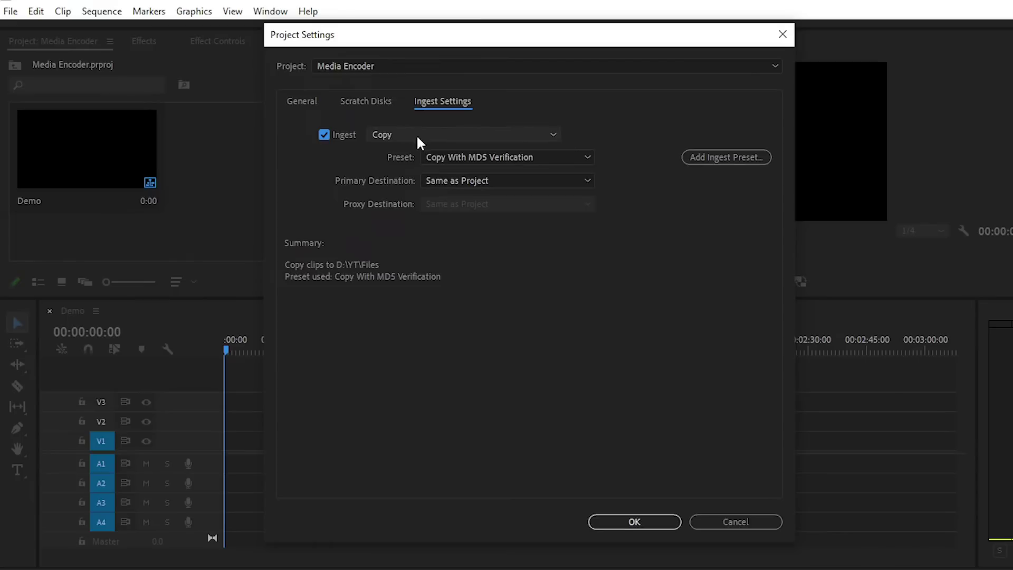
click(451, 134)
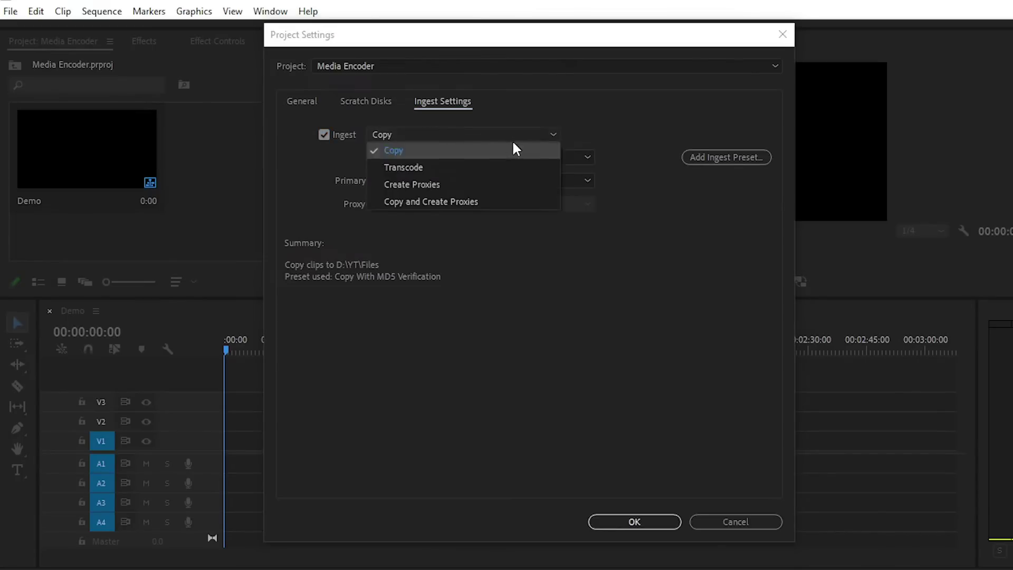
click(416, 184)
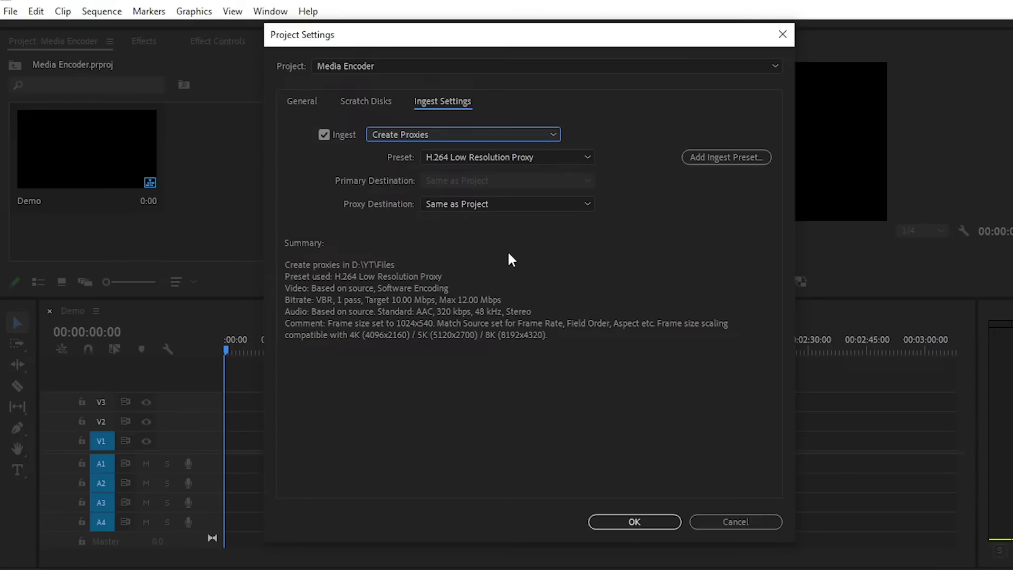
click(485, 164)
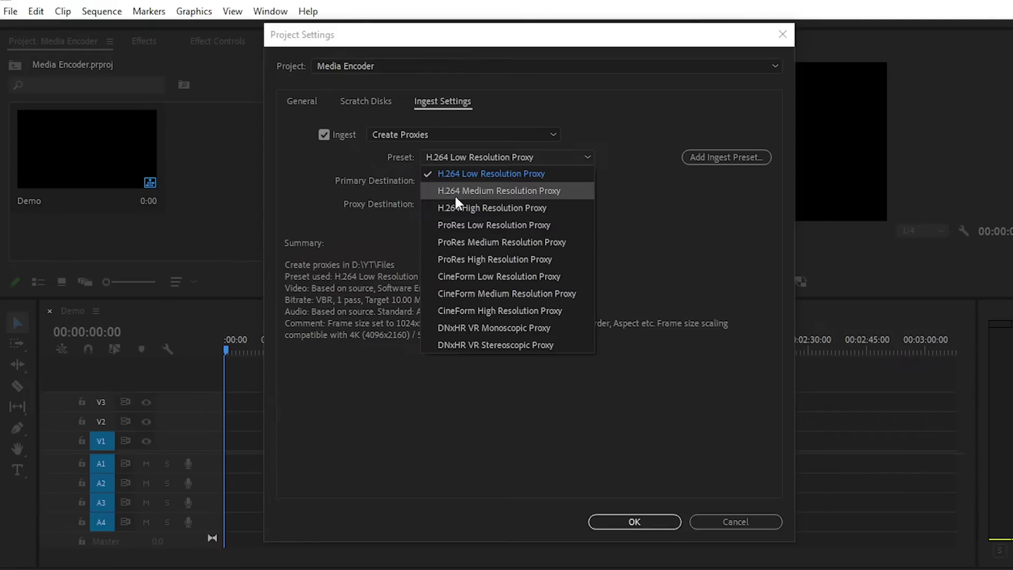
click(530, 189)
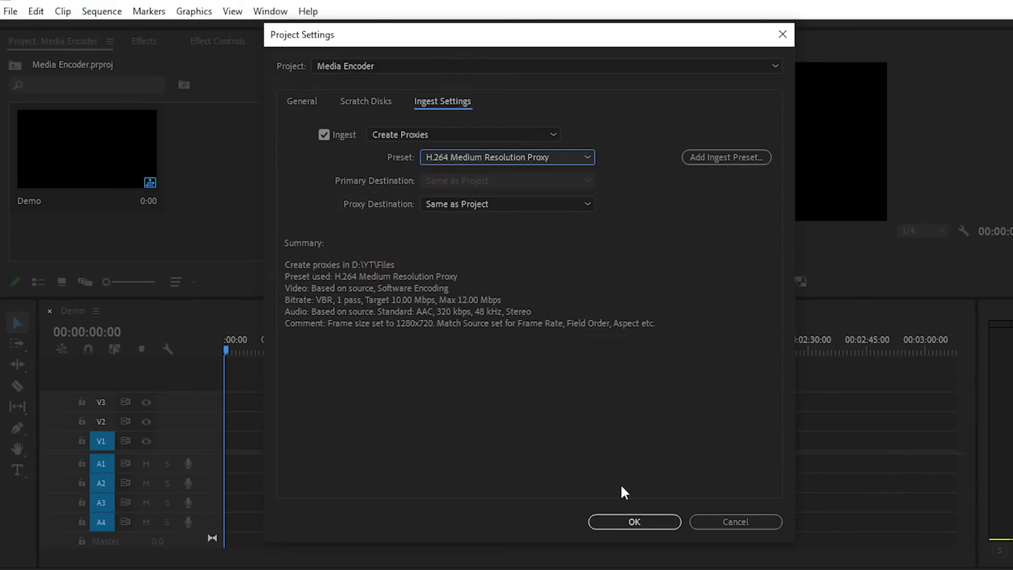
Step: Keep Proxy Destination on Same as Project and confirm the Project Settings with OK
click(511, 205)
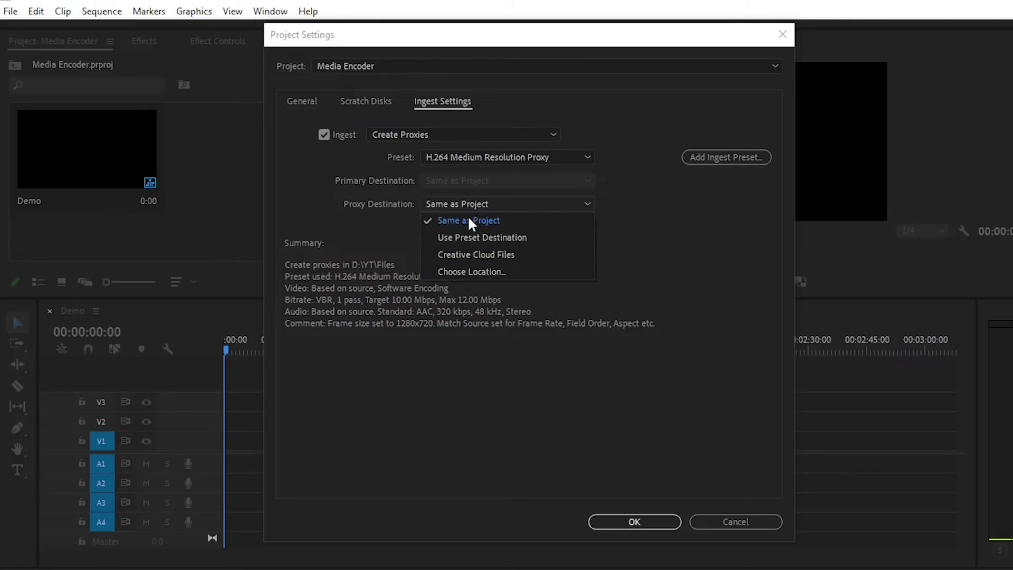
click(483, 220)
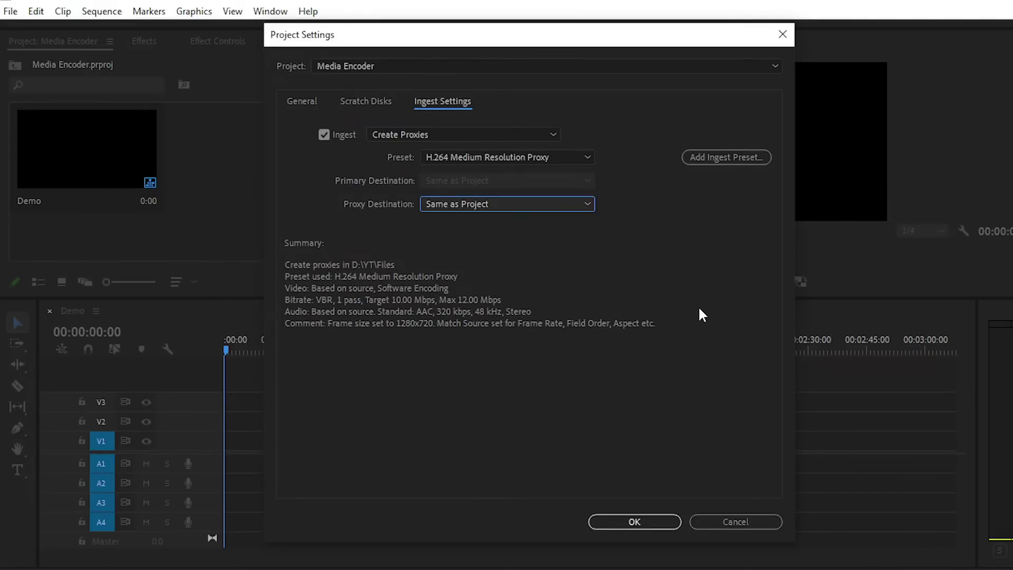
click(636, 521)
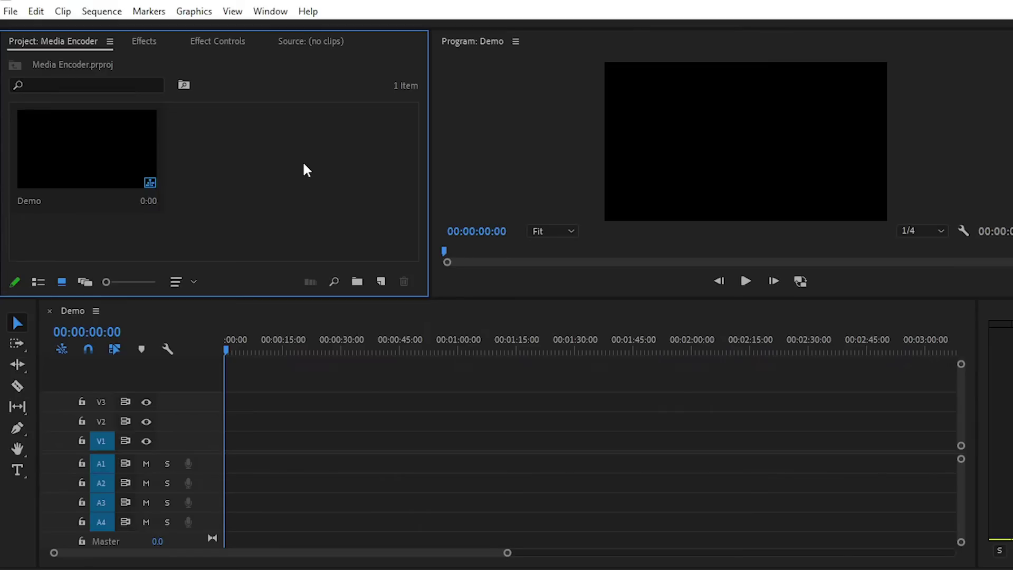
Step: Import Raw Footage.mp4 from the Raw folder into the Project panel
double_click(305, 169)
double_click(149, 158)
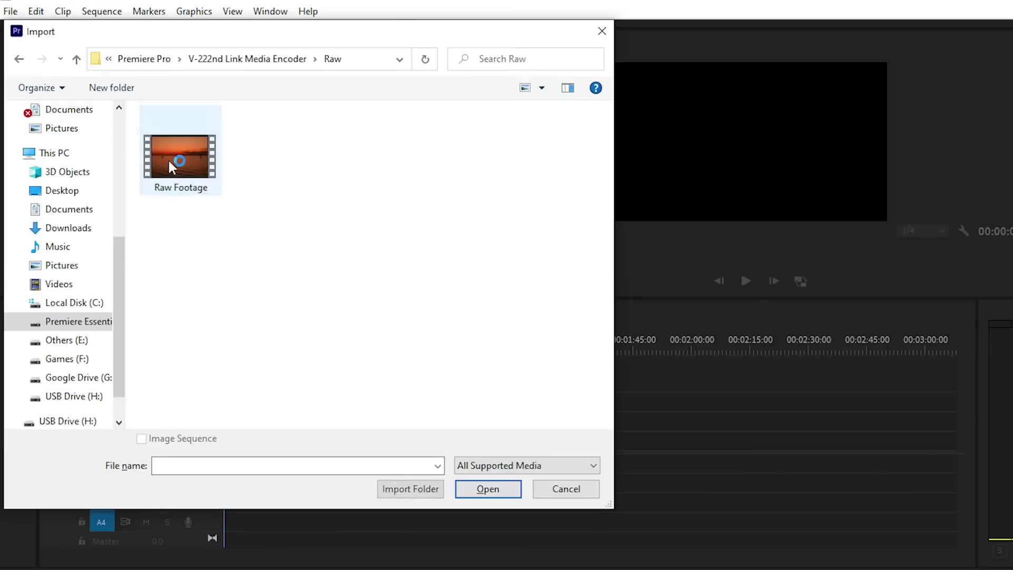
click(189, 142)
click(489, 492)
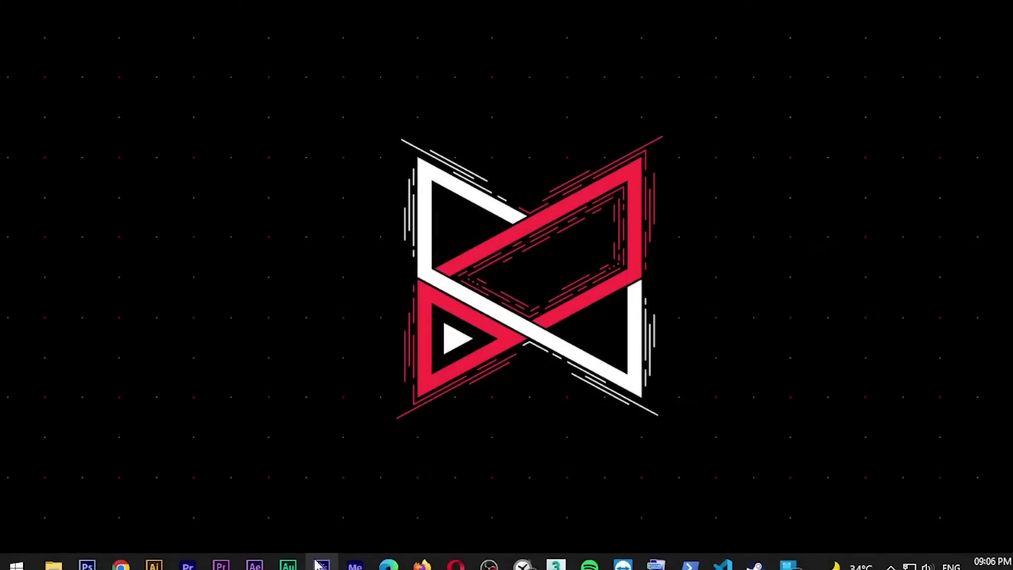
Step: Switch to Media Encoder and inspect the finished Raw Footage.mp4 proxy job in the Queue
click(355, 565)
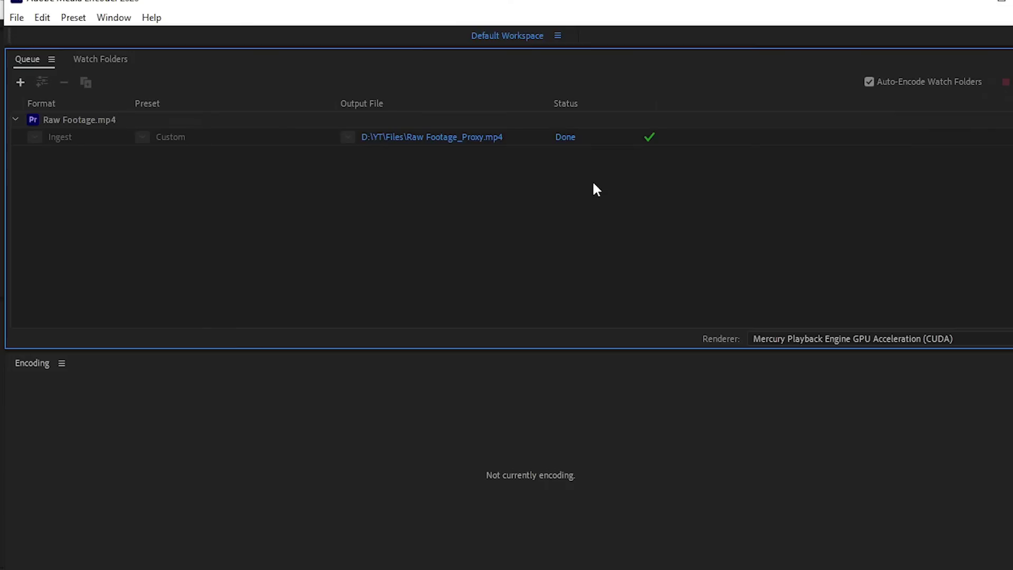
click(80, 125)
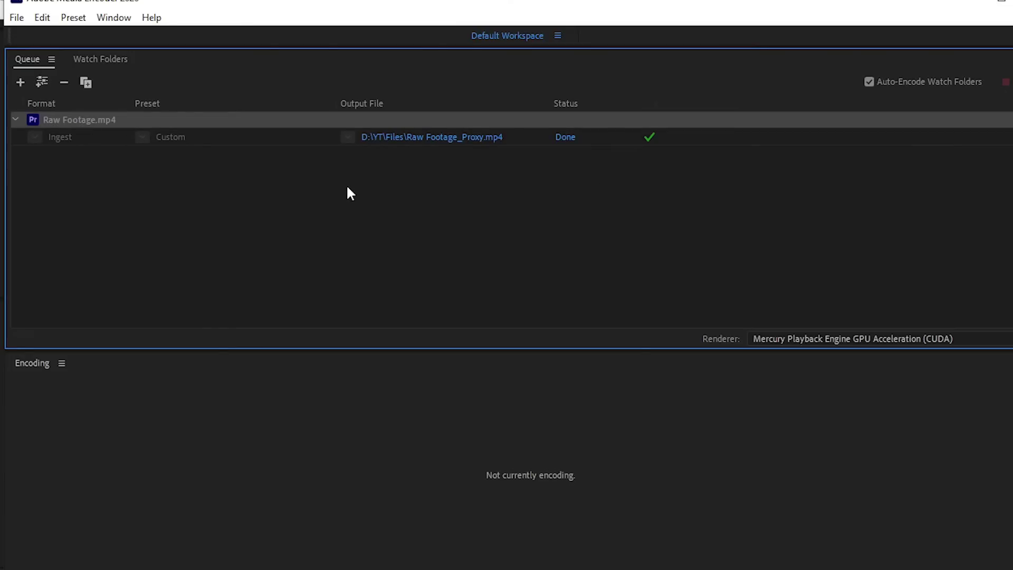
click(369, 184)
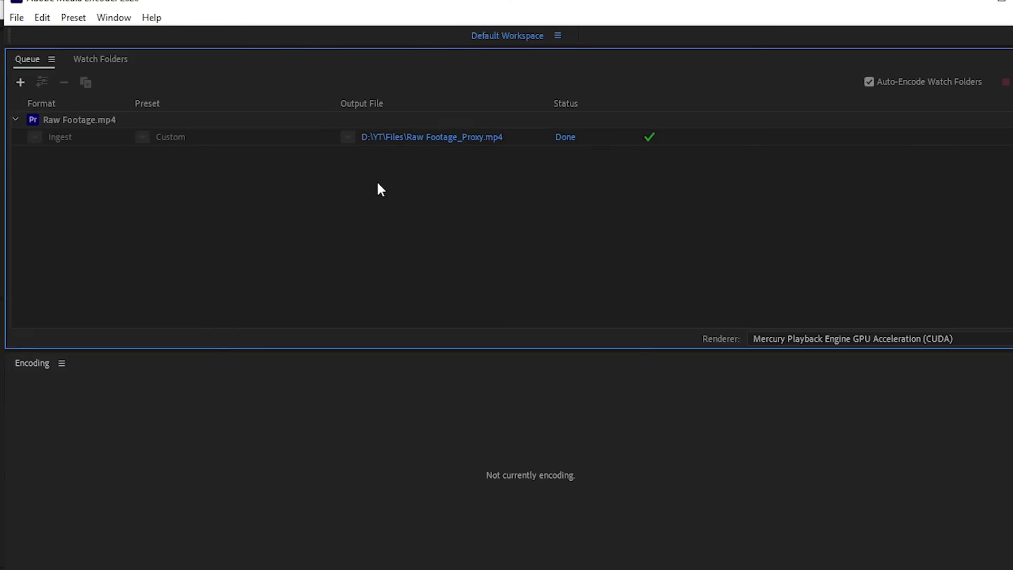
click(89, 125)
click(359, 209)
click(76, 123)
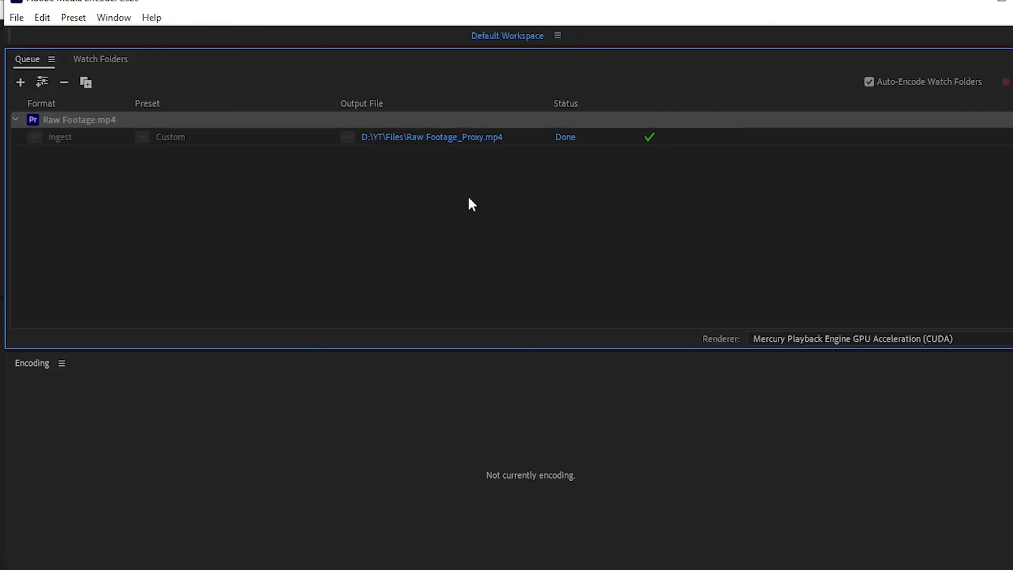
Step: Place Raw Footage.mp4 on the Demo sequence's V1 track and set playback resolution to Full
click(970, 4)
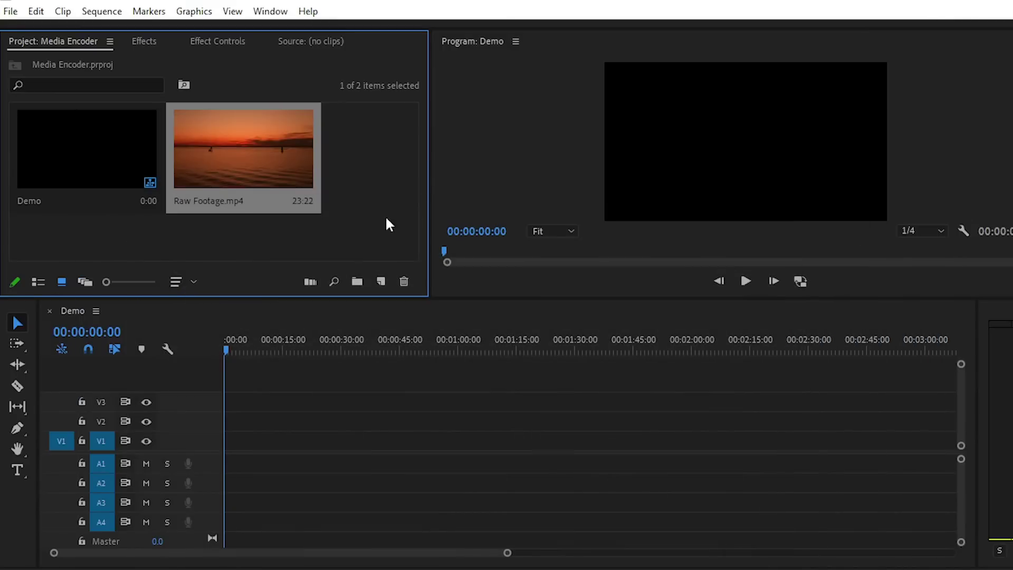
click(386, 216)
click(236, 153)
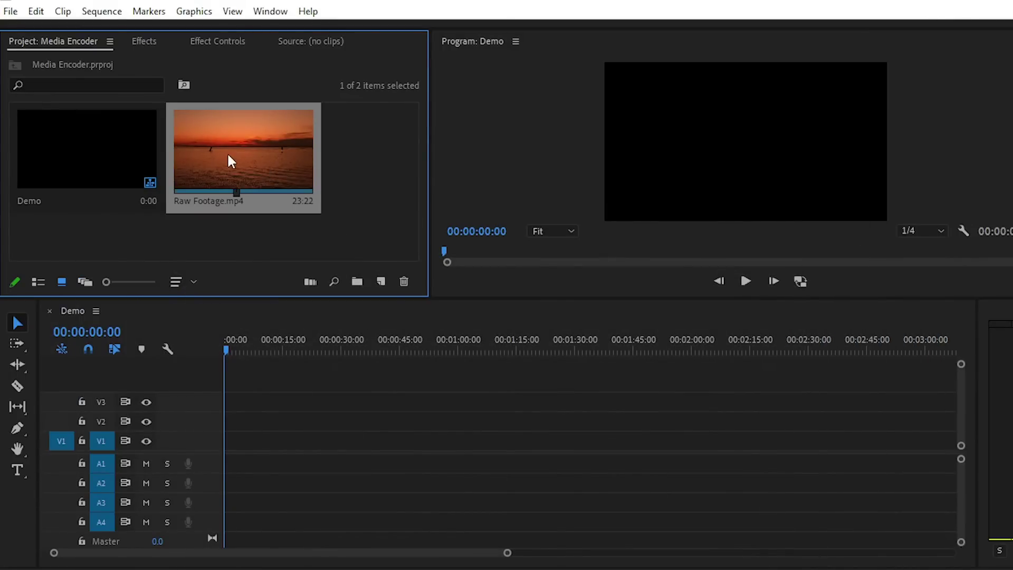
drag(232, 155, 357, 450)
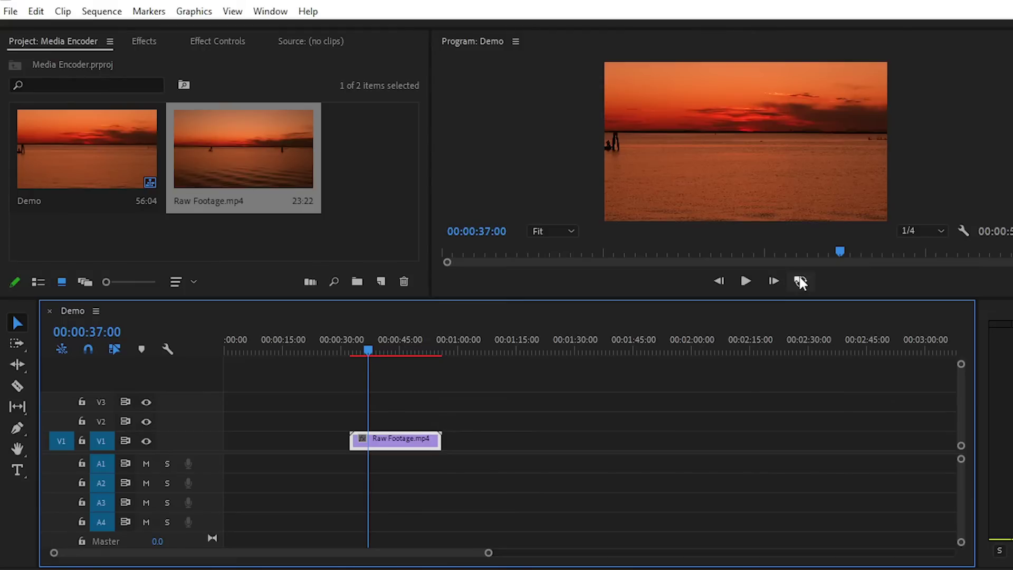
click(923, 231)
click(926, 243)
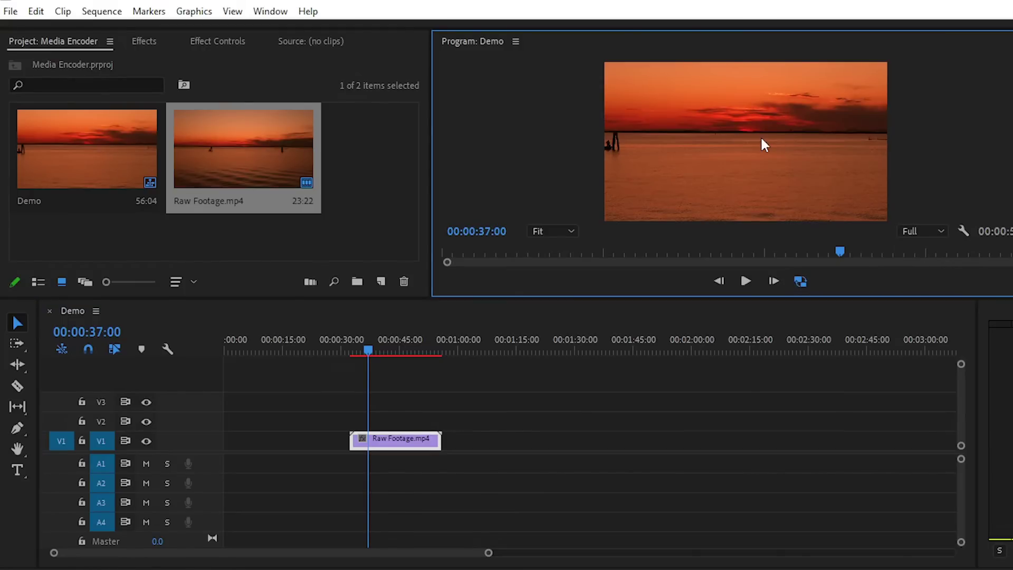
key(grave)
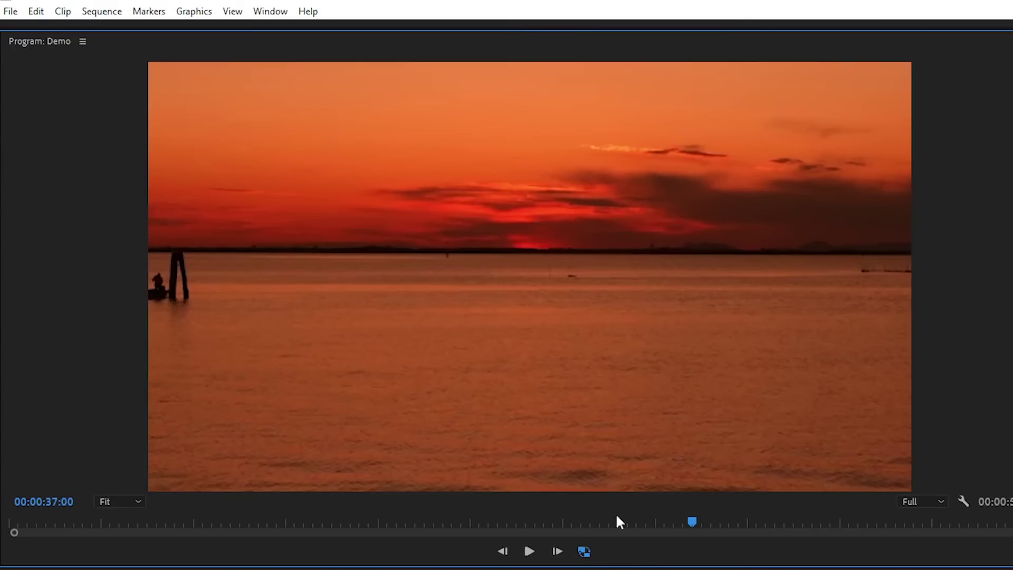
click(583, 553)
click(584, 553)
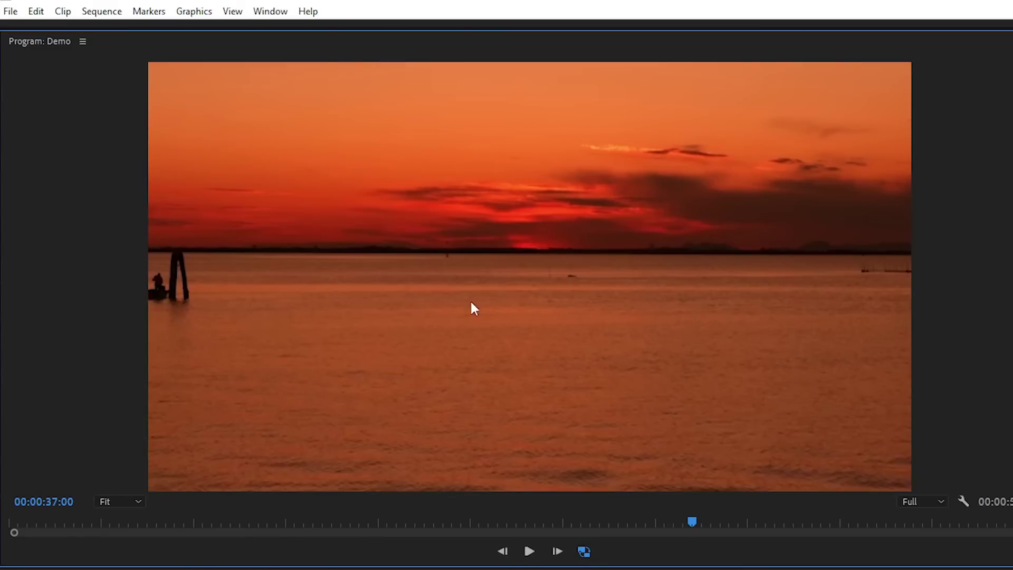
click(584, 552)
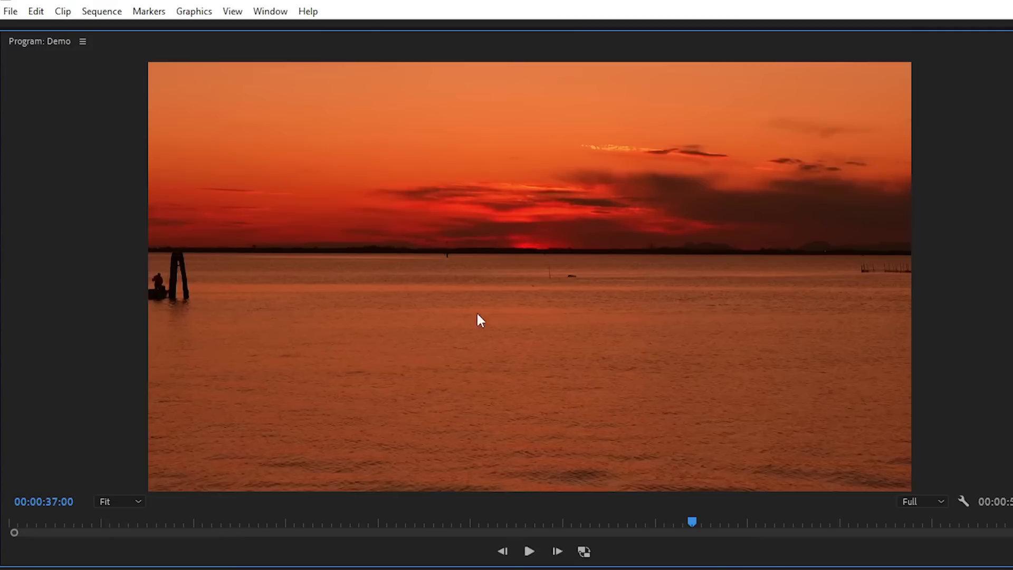
click(988, 554)
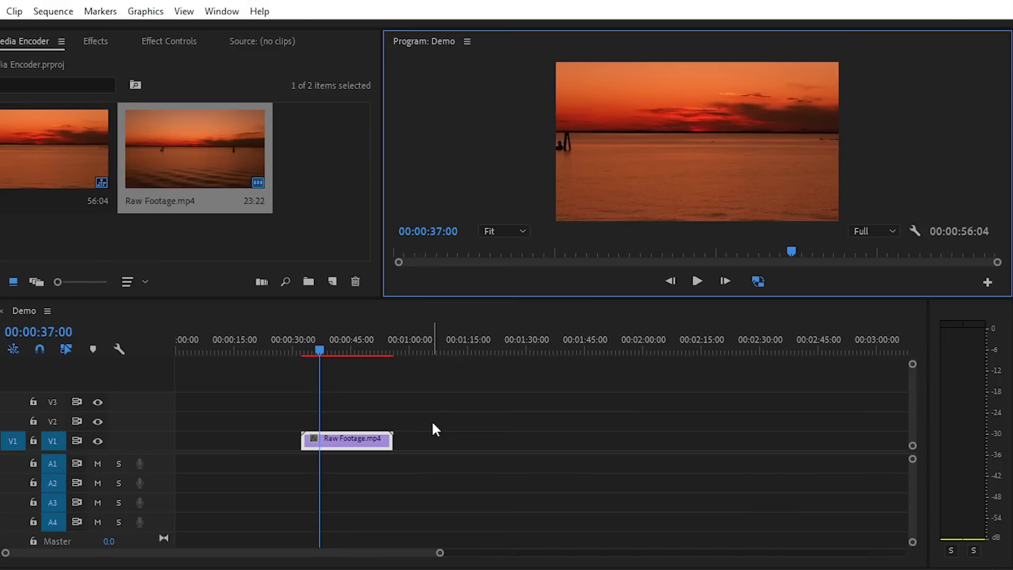
Step: Turn off proxies in the Program monitor and set the Raw Footage clip's Motion Scale to 50
click(432, 422)
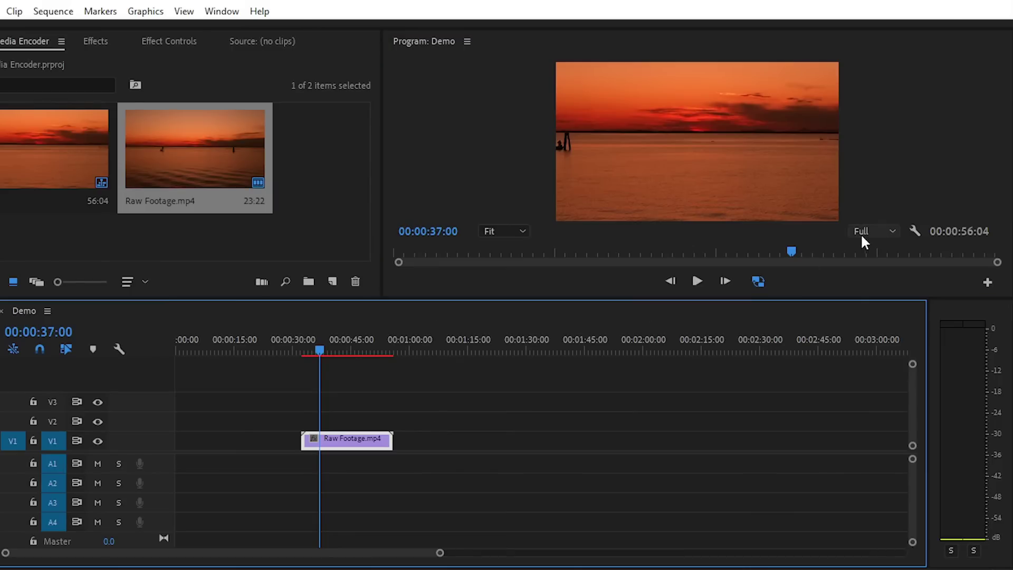
click(758, 281)
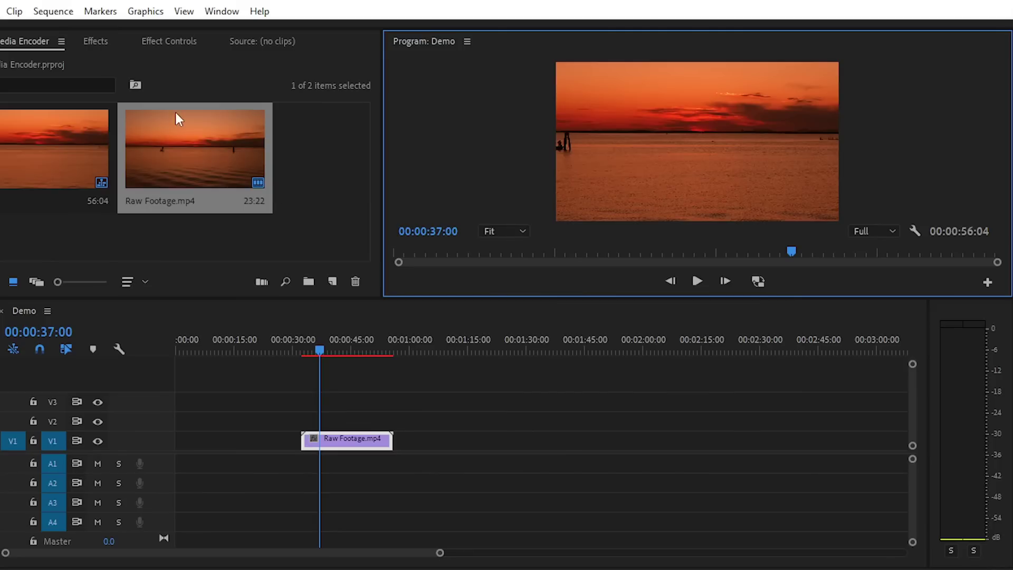
click(191, 119)
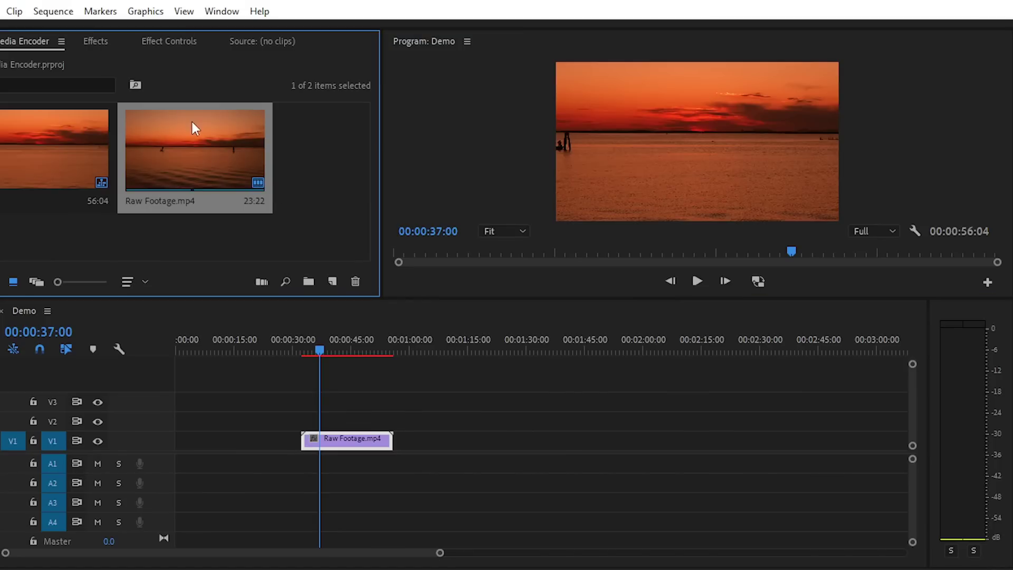
click(169, 41)
click(131, 134)
text(50)
key(Return)
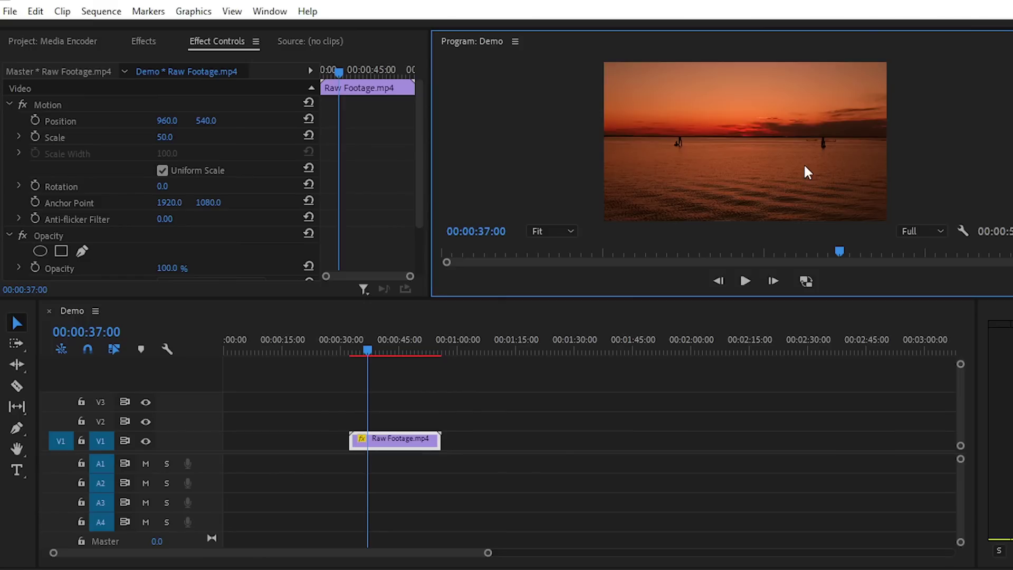
click(50, 45)
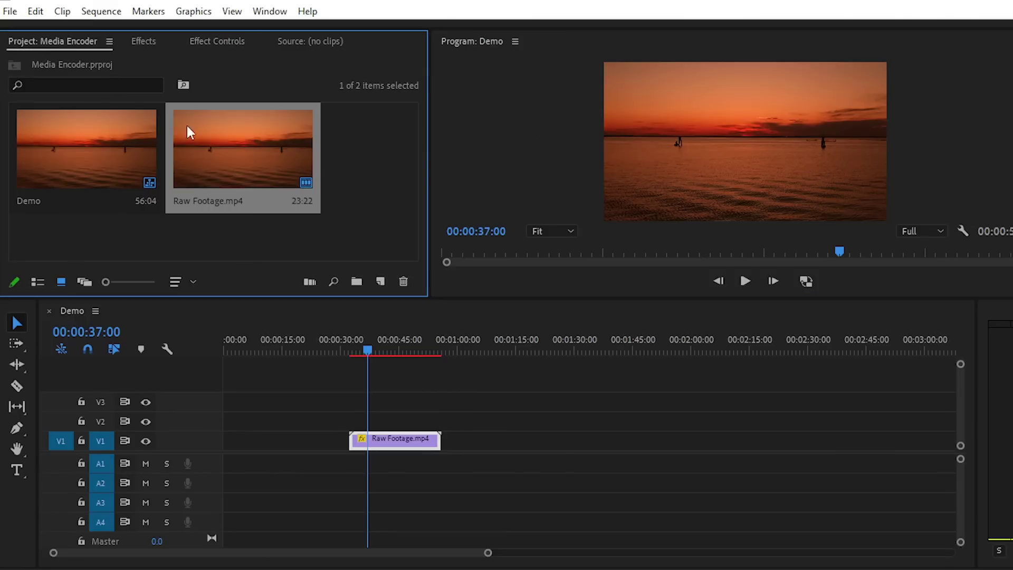
Step: Reopen Project Settings at Ingest Settings to review the H.264 Medium Resolution Proxy setup
click(340, 198)
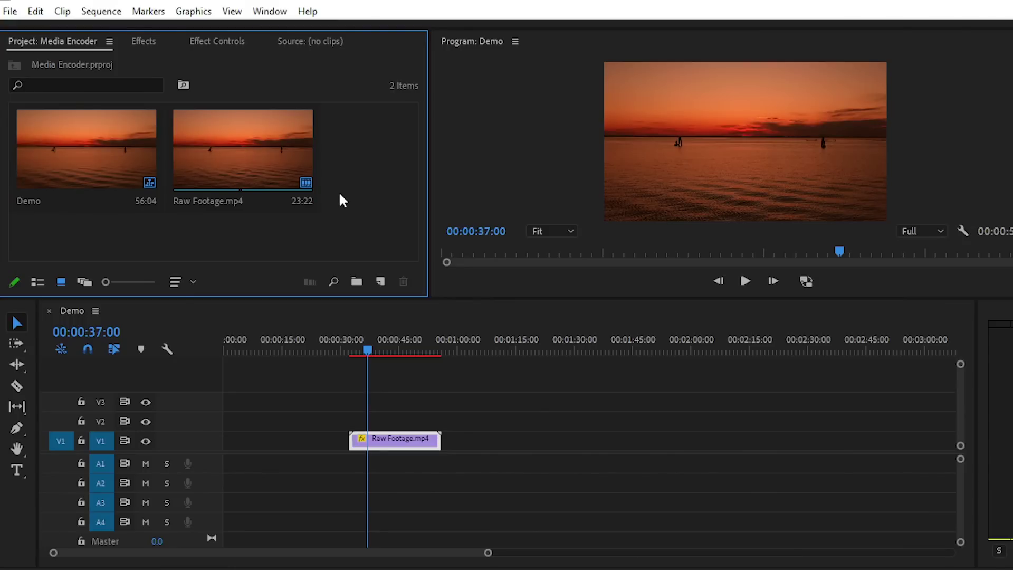
click(11, 11)
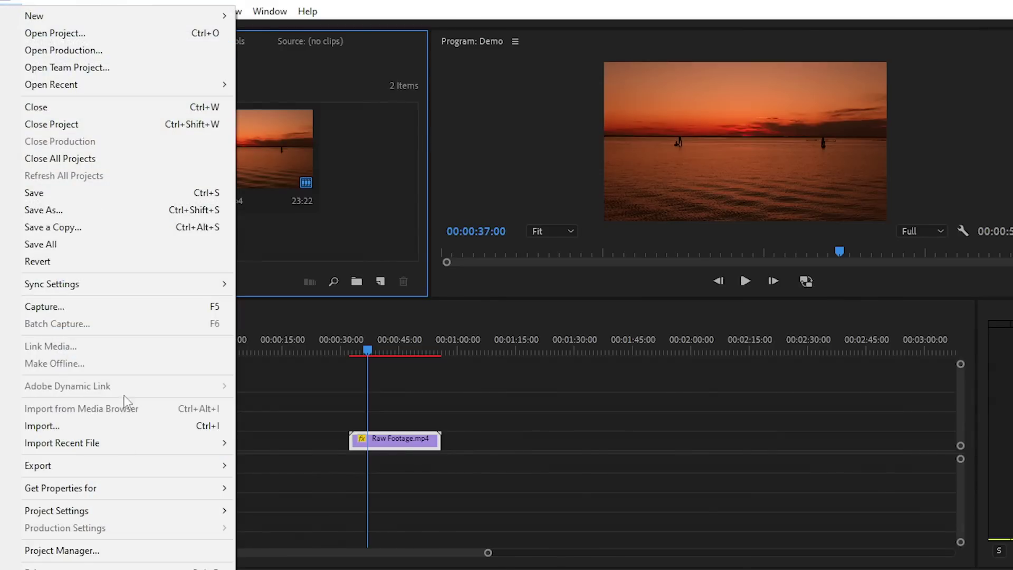
mouse_move(103, 511)
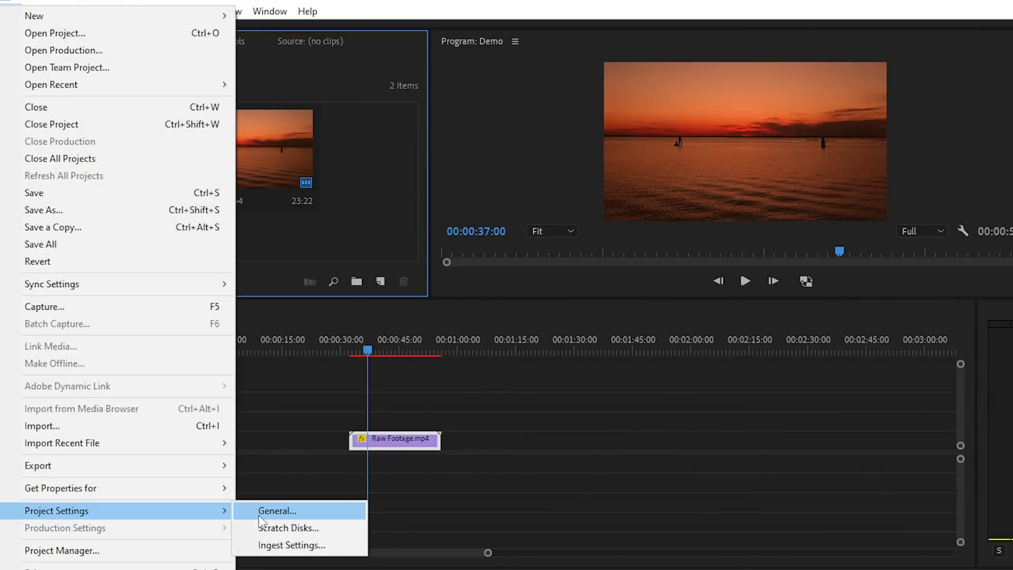
click(274, 511)
click(450, 105)
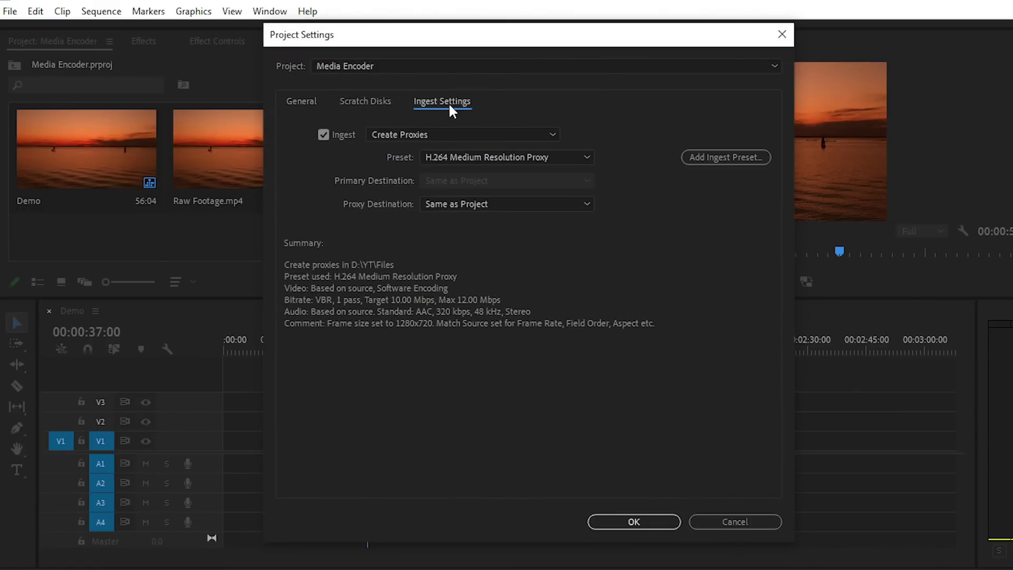